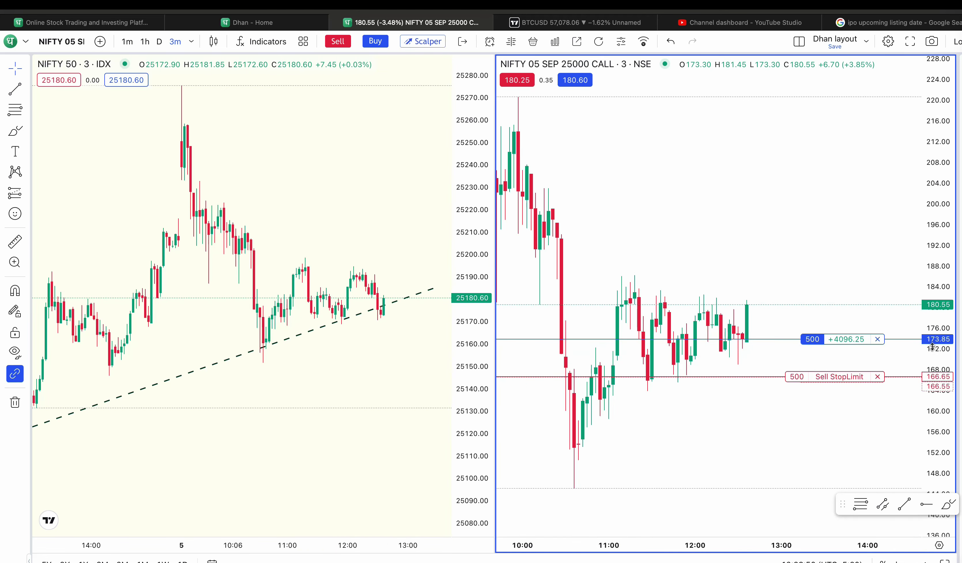
# Loop the latest option candles with the Brush and raise the 500-unit Sell StopLimit order to 174
pyautogui.click(15, 130)
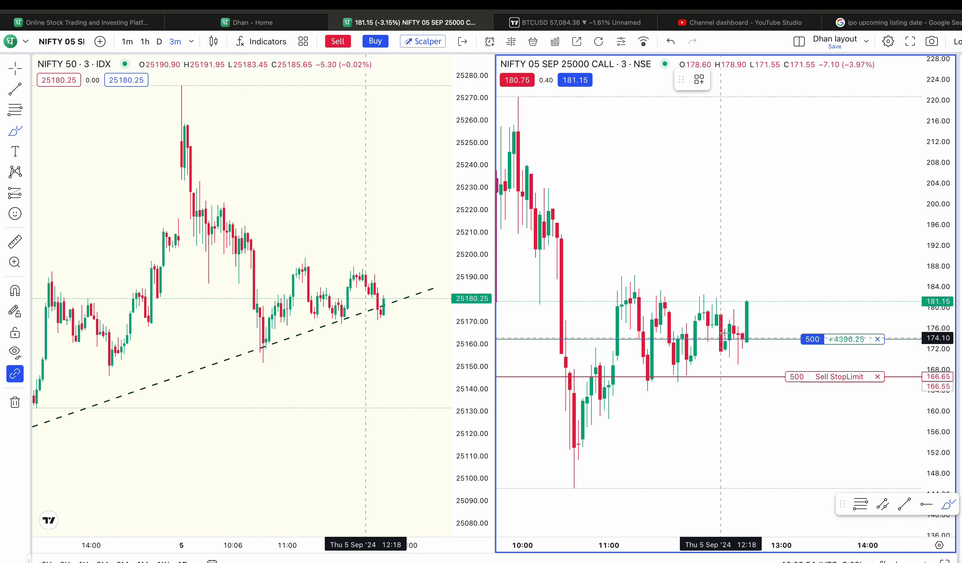
pyautogui.moveTo(741, 327)
pyautogui.mouseDown()
pyautogui.moveTo(738, 365)
pyautogui.moveTo(739, 326)
pyautogui.mouseUp()
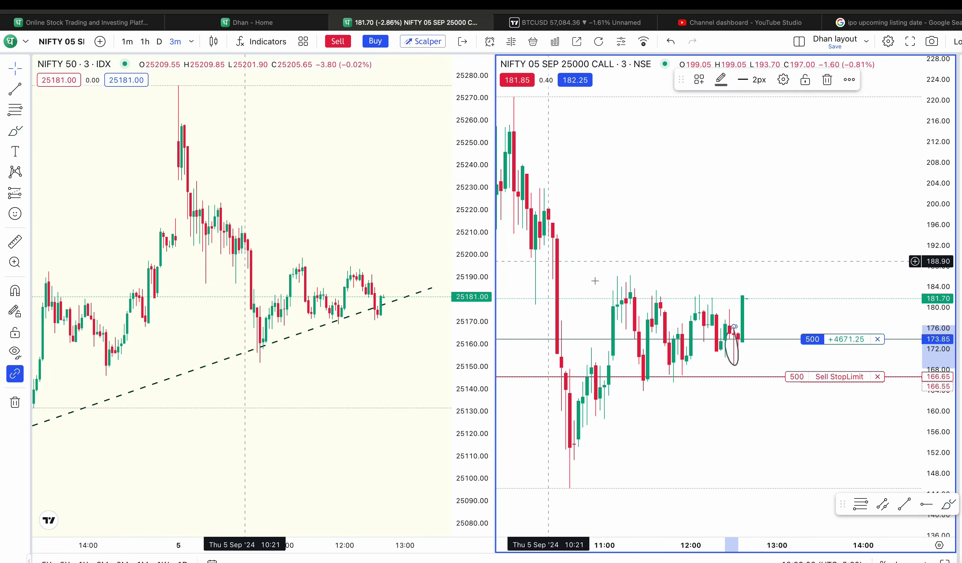
pyautogui.moveTo(826, 377); pyautogui.dragTo(828, 342)
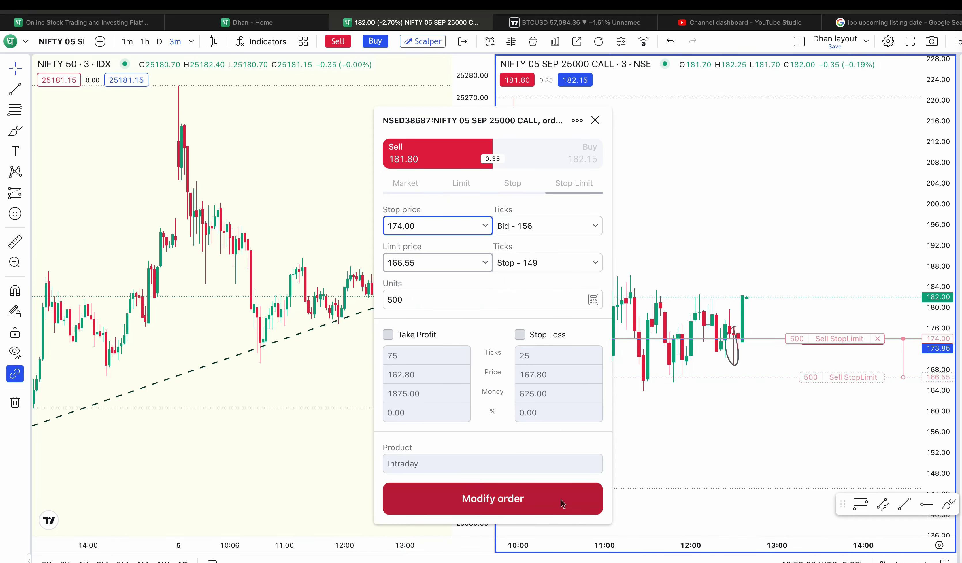
# Confirm the stop-limit order at 174, then try other prices and close the edits unsaved
pyautogui.click(556, 502)
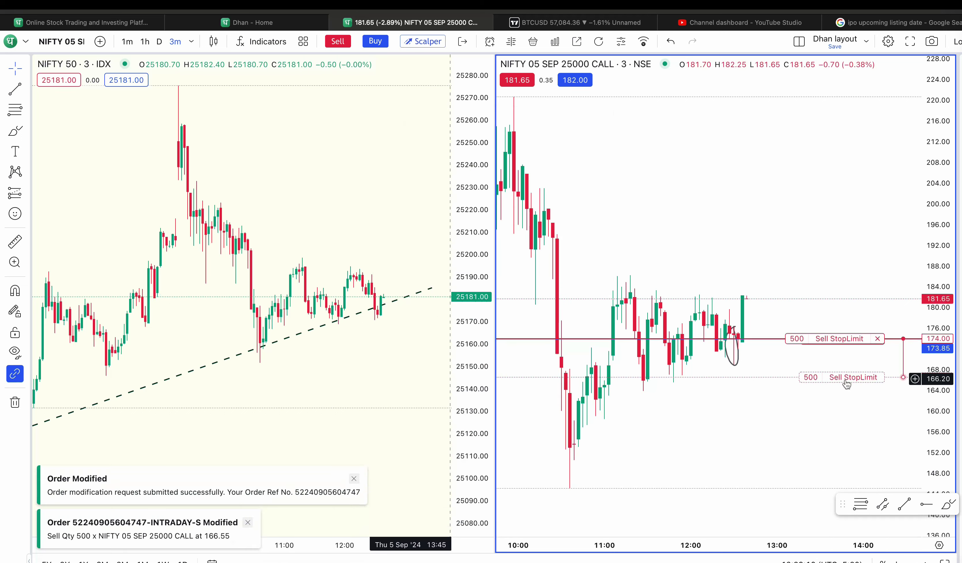
pyautogui.moveTo(844, 364); pyautogui.dragTo(838, 339)
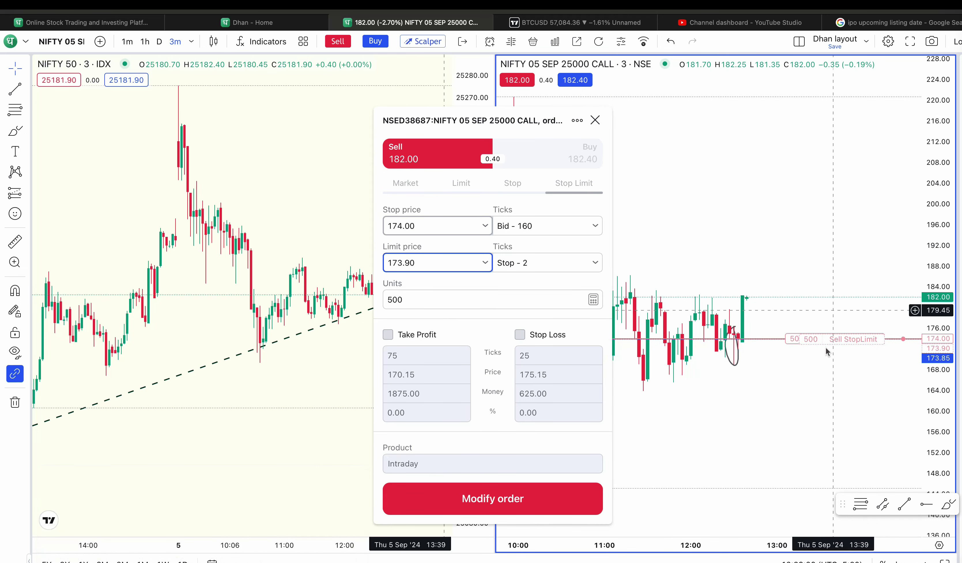
pyautogui.click(594, 120)
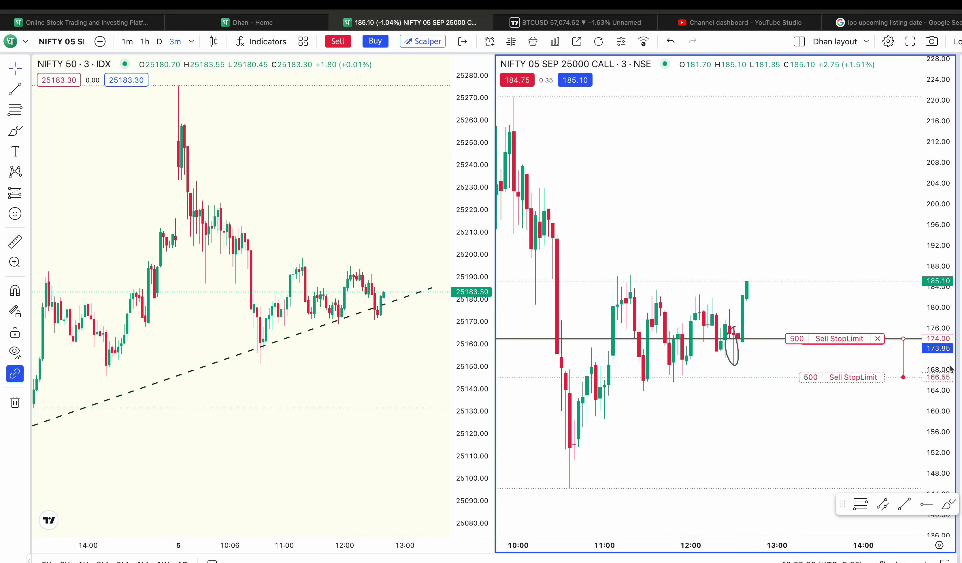
pyautogui.moveTo(857, 355); pyautogui.dragTo(878, 376)
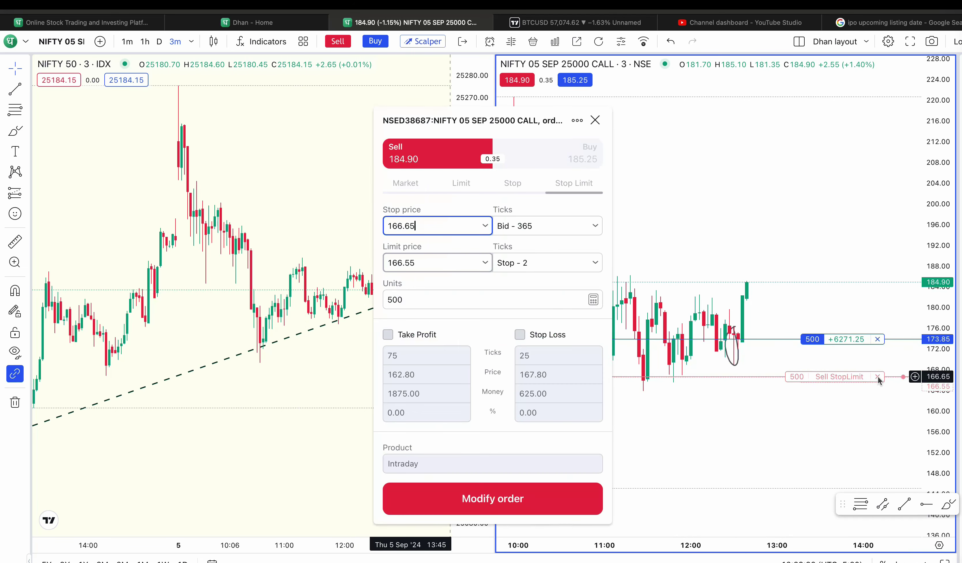
pyautogui.click(595, 122)
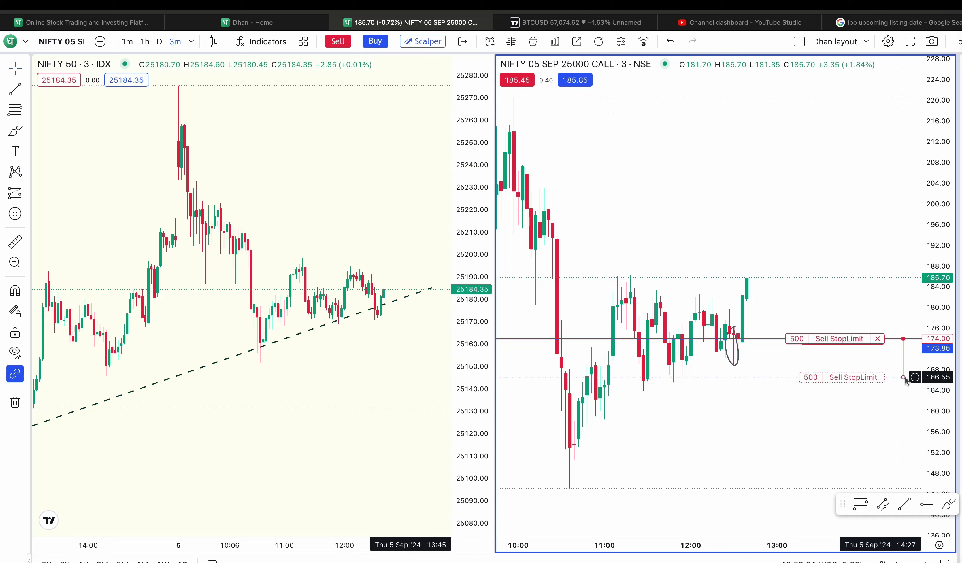
# Cancel the Sell StopLimit order, close the 500-unit option position at market, and undo
pyautogui.click(878, 339)
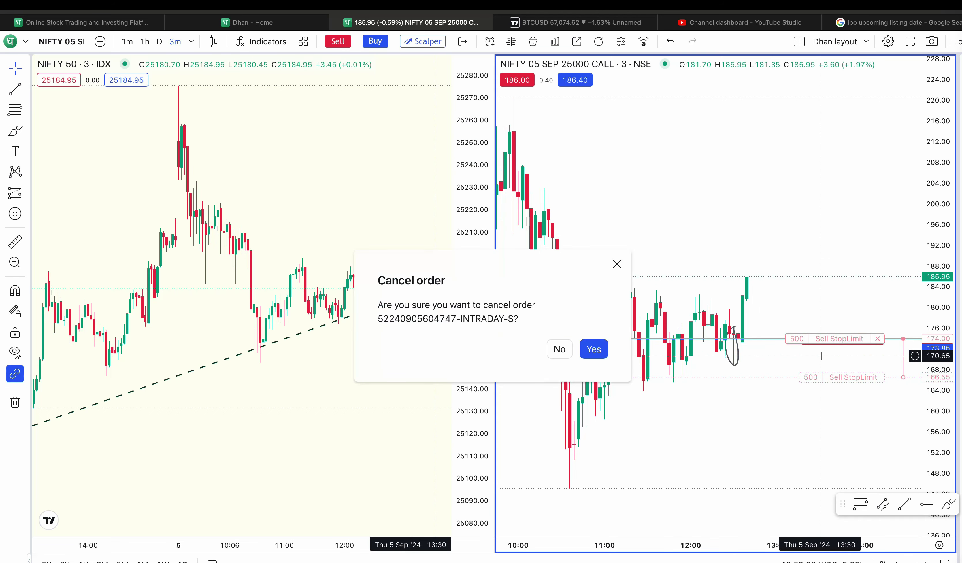
pyautogui.click(603, 353)
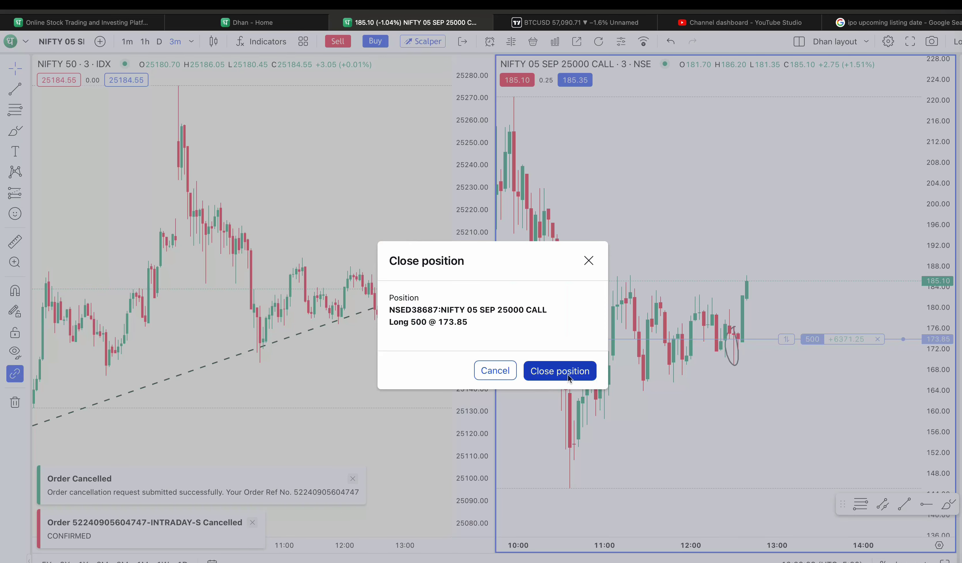
pyautogui.click(569, 375)
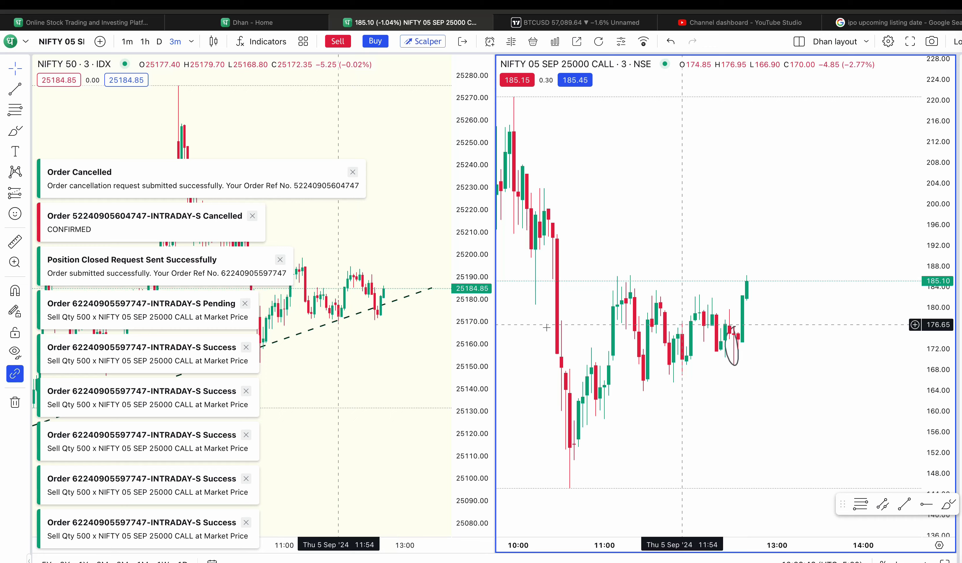
pyautogui.press('super+z')
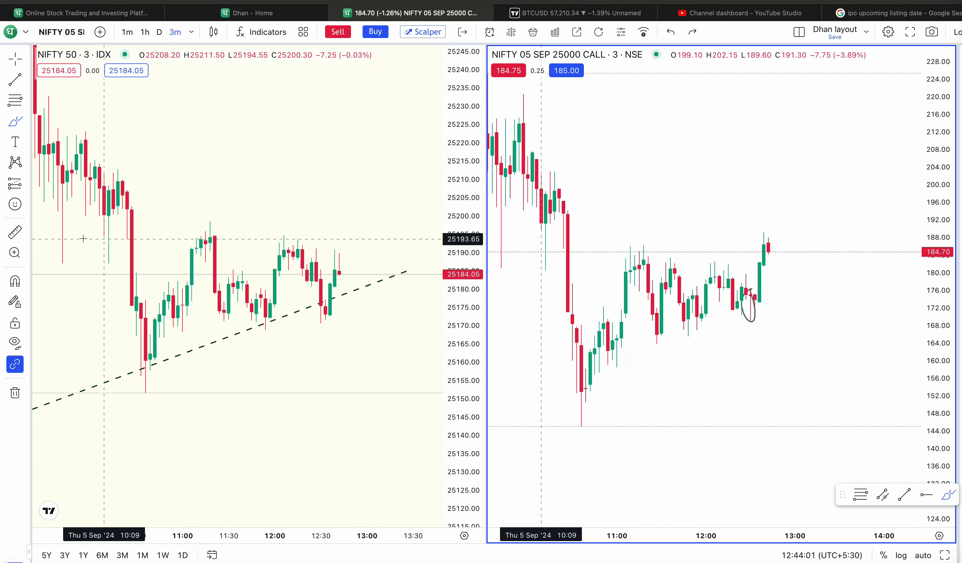
# Brush resistance lines on the NIFTY chart near 25195 and the option chart near 184
pyautogui.click(18, 124)
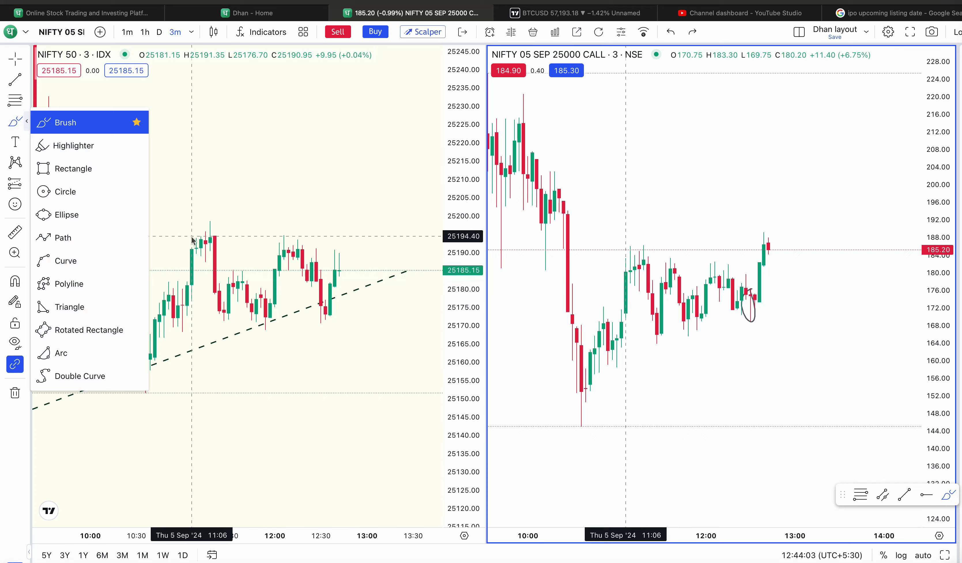
pyautogui.moveTo(196, 237); pyautogui.dragTo(386, 238)
pyautogui.moveTo(638, 270)
pyautogui.mouseDown()
pyautogui.moveTo(644, 258)
pyautogui.moveTo(808, 255)
pyautogui.mouseUp()
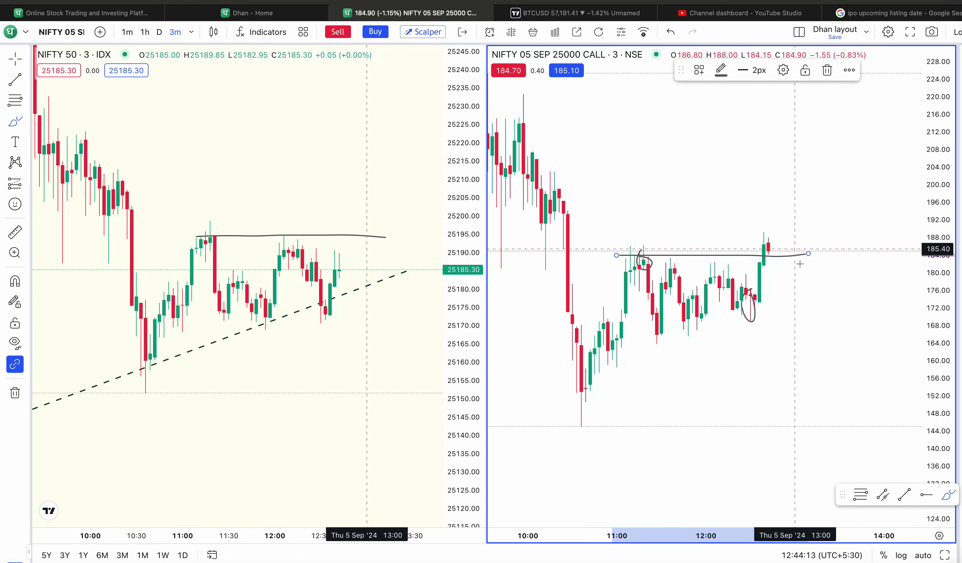
# Add freehand ovals, a price-path curve and a horizontal stroke, then undo the last drawing
pyautogui.moveTo(773, 251)
pyautogui.mouseDown()
pyautogui.moveTo(758, 267)
pyautogui.moveTo(774, 248)
pyautogui.mouseUp()
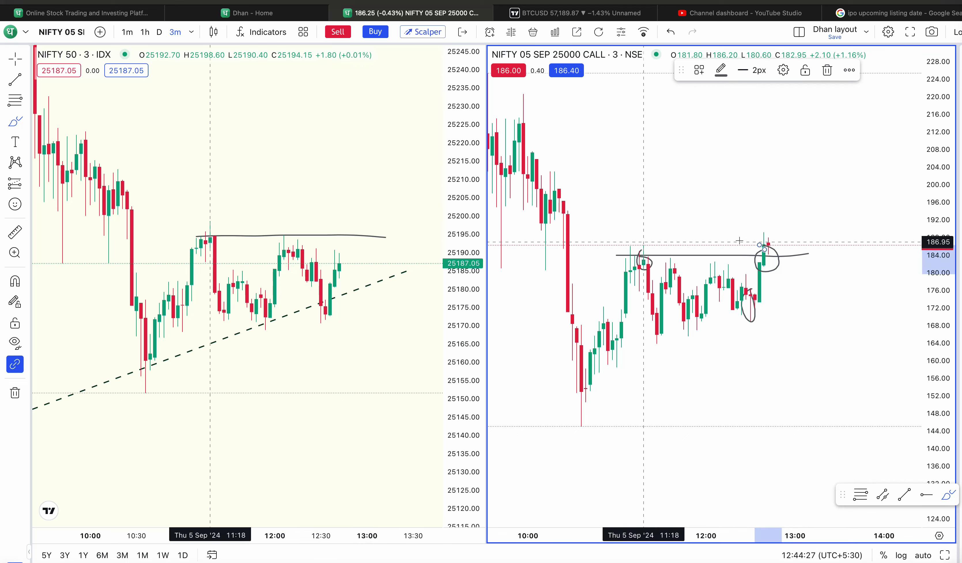
pyautogui.moveTo(615, 256)
pyautogui.mouseDown()
pyautogui.moveTo(727, 232)
pyautogui.moveTo(816, 254)
pyautogui.moveTo(619, 256)
pyautogui.mouseUp()
pyautogui.moveTo(623, 321)
pyautogui.mouseDown()
pyautogui.moveTo(645, 280)
pyautogui.moveTo(657, 316)
pyautogui.moveTo(764, 313)
pyautogui.mouseUp()
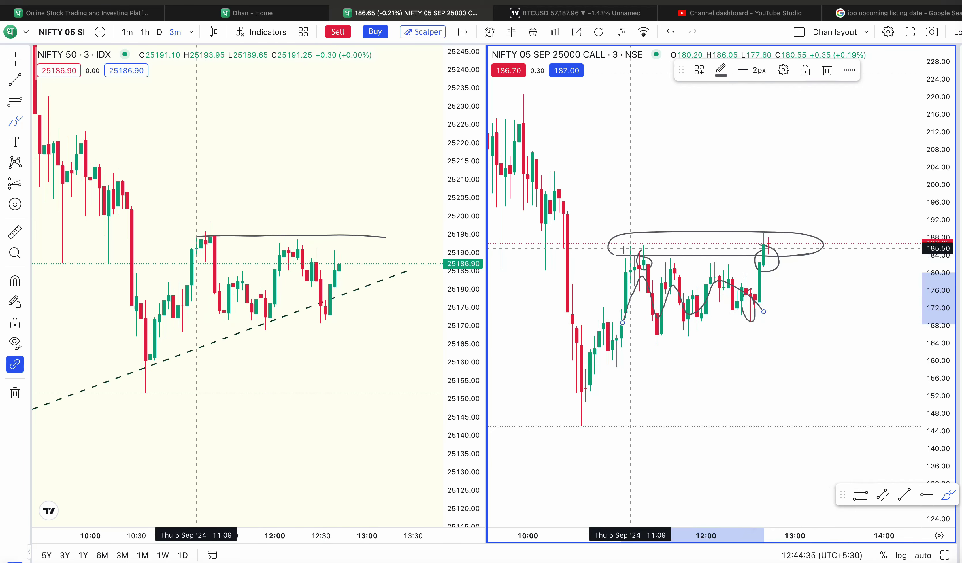
pyautogui.moveTo(626, 247)
pyautogui.mouseDown()
pyautogui.moveTo(752, 247)
pyautogui.moveTo(621, 243)
pyautogui.moveTo(778, 214)
pyautogui.moveTo(799, 242)
pyautogui.mouseUp()
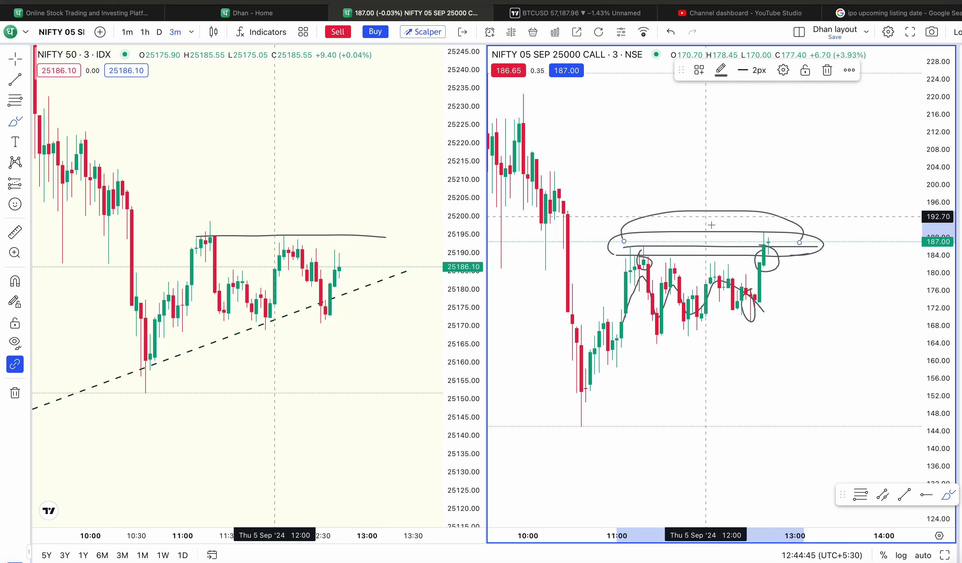
pyautogui.click(670, 33)
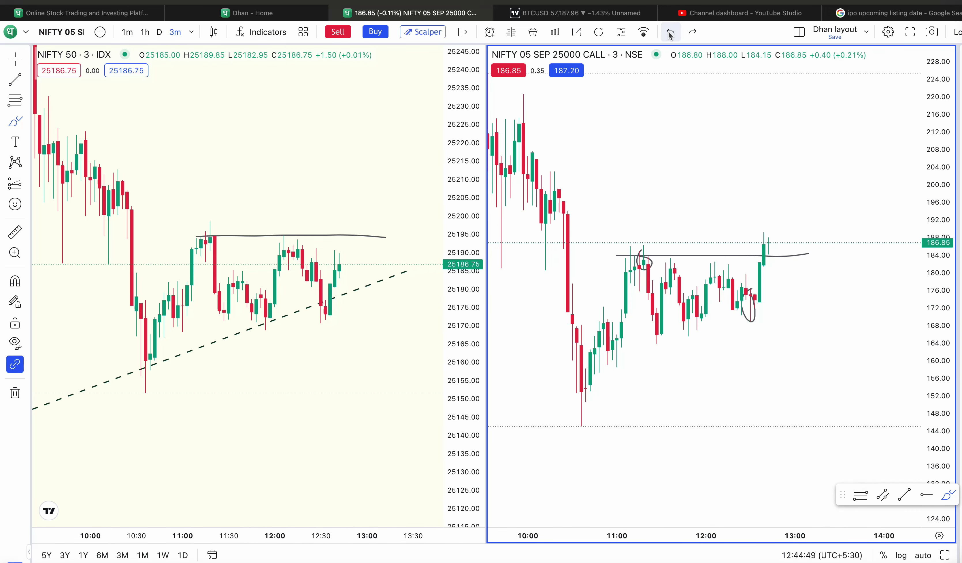
# Brush a horizontal line at about 174 on the option chart
pyautogui.scroll(3, 689, 295)
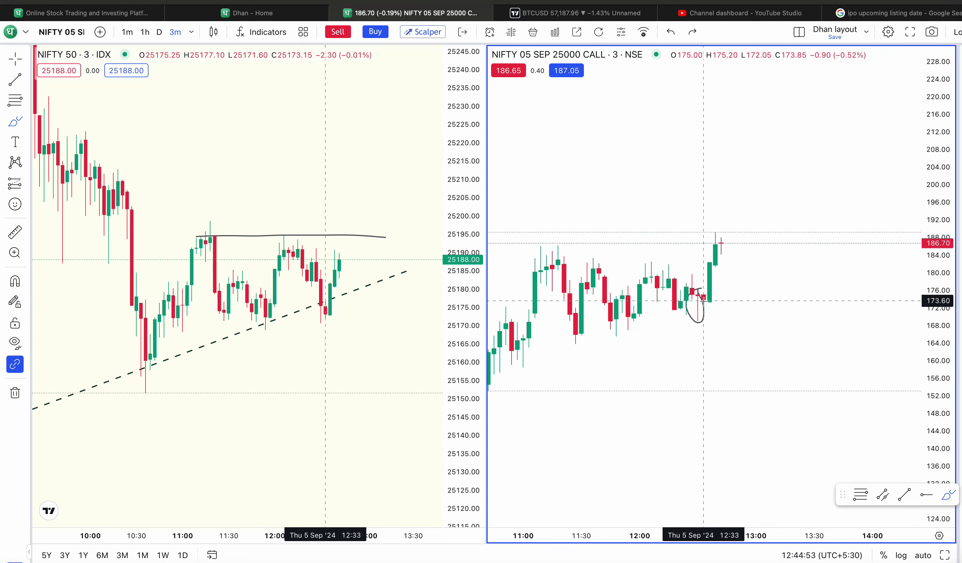
pyautogui.moveTo(683, 299); pyautogui.dragTo(756, 298)
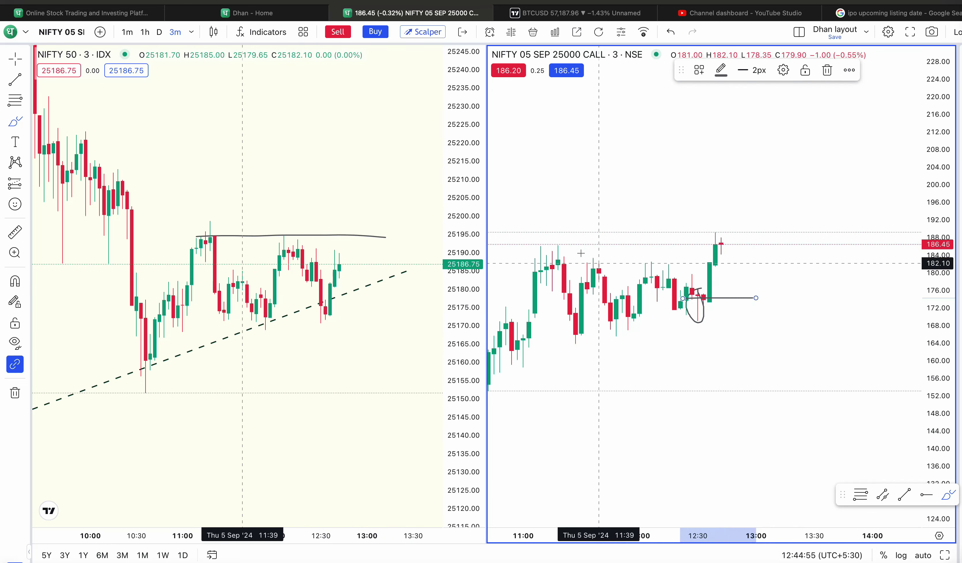
pyautogui.scroll(-1, 557, 246)
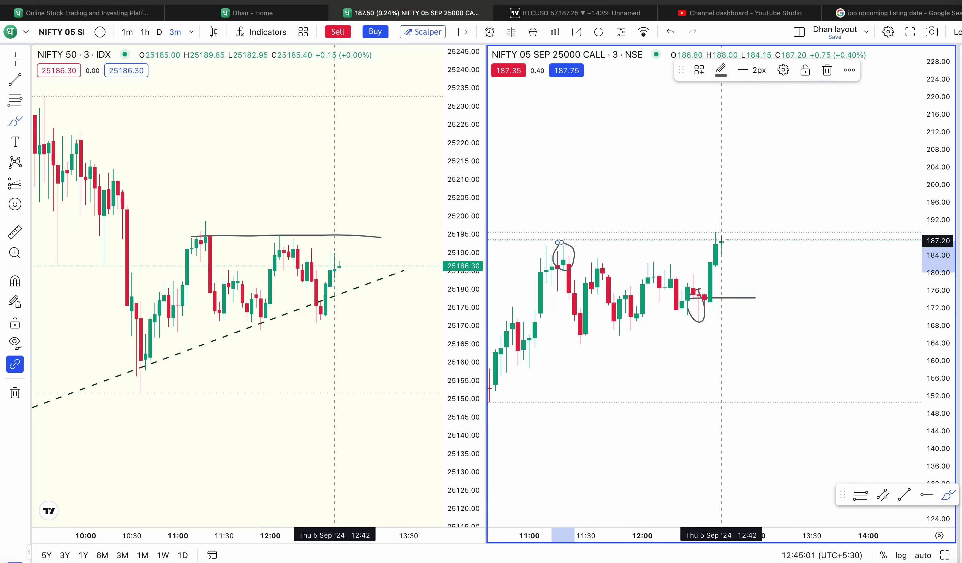
pyautogui.scroll(-2, 700, 248)
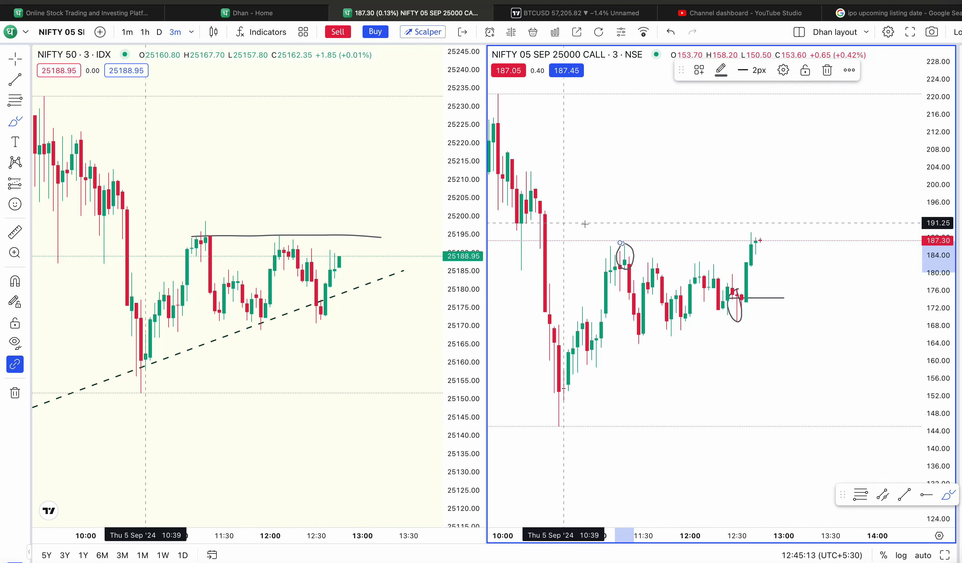
# Place a Horizontal Ray at 196.80 on the option chart
pyautogui.click(24, 80)
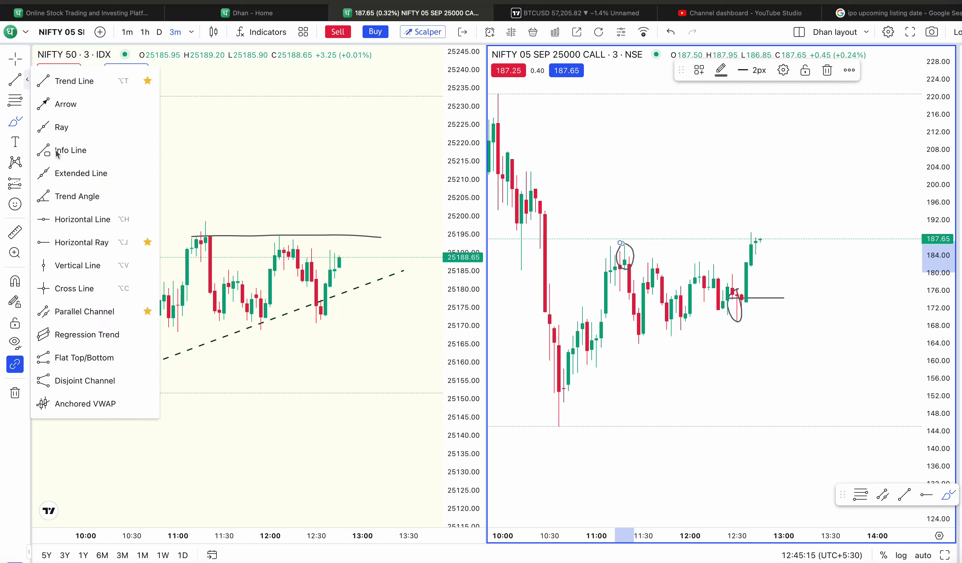
pyautogui.click(59, 241)
pyautogui.click(526, 199)
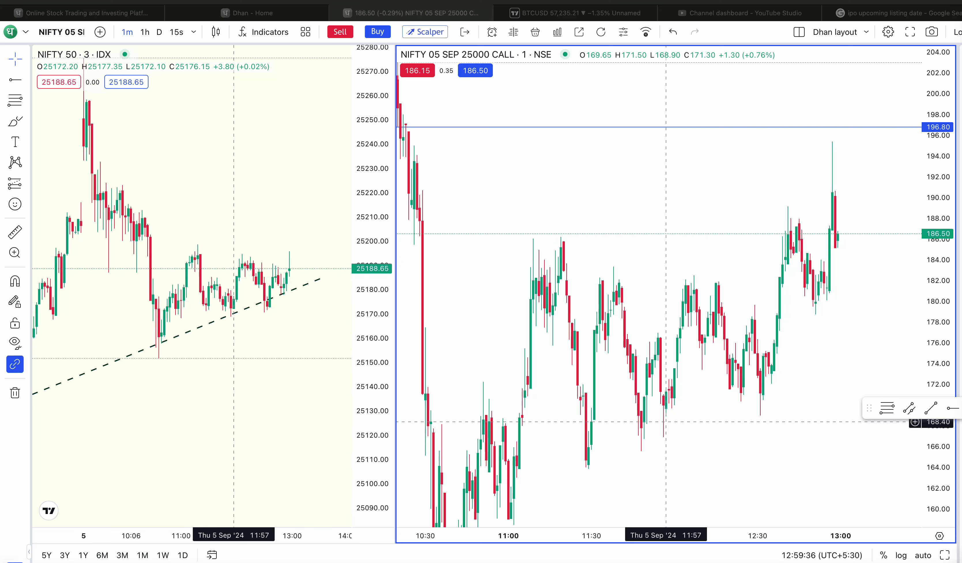
# Sketch freehand marks on the option spike, the 12:20 candles and NIFTY resistance near 25195
pyautogui.scroll(2, 815, 302)
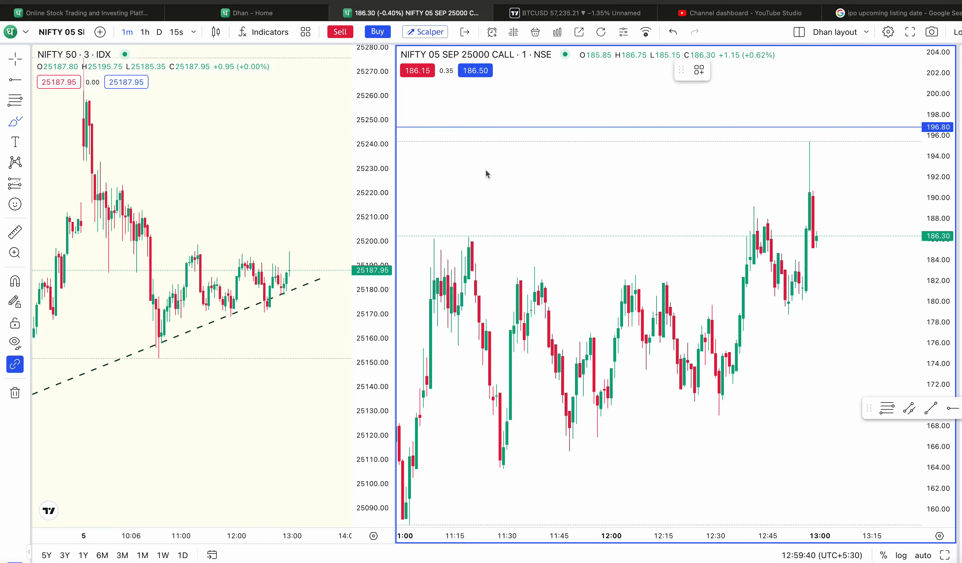
pyautogui.moveTo(827, 135)
pyautogui.mouseDown()
pyautogui.moveTo(789, 232)
pyautogui.moveTo(820, 299)
pyautogui.mouseUp()
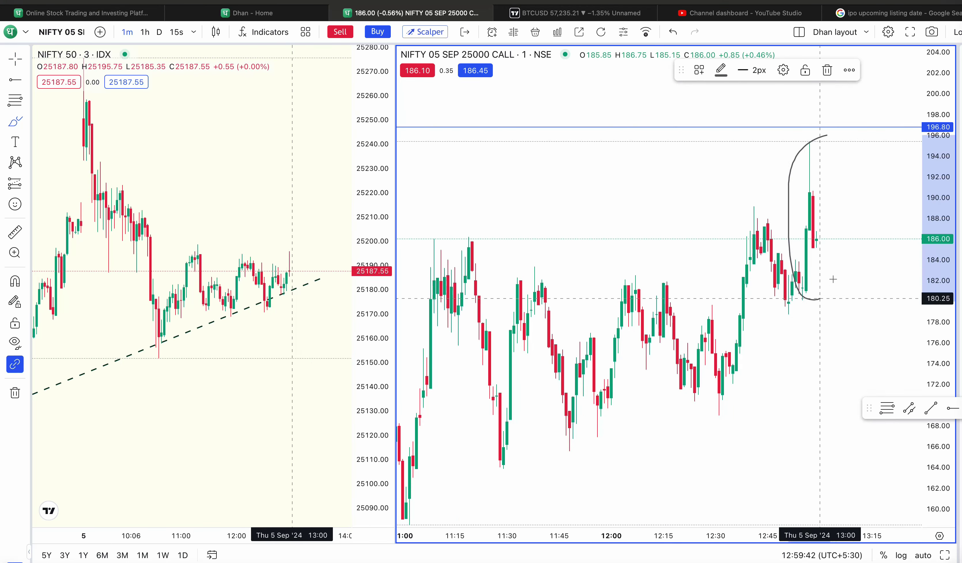
pyautogui.scroll(-3, 548, 280)
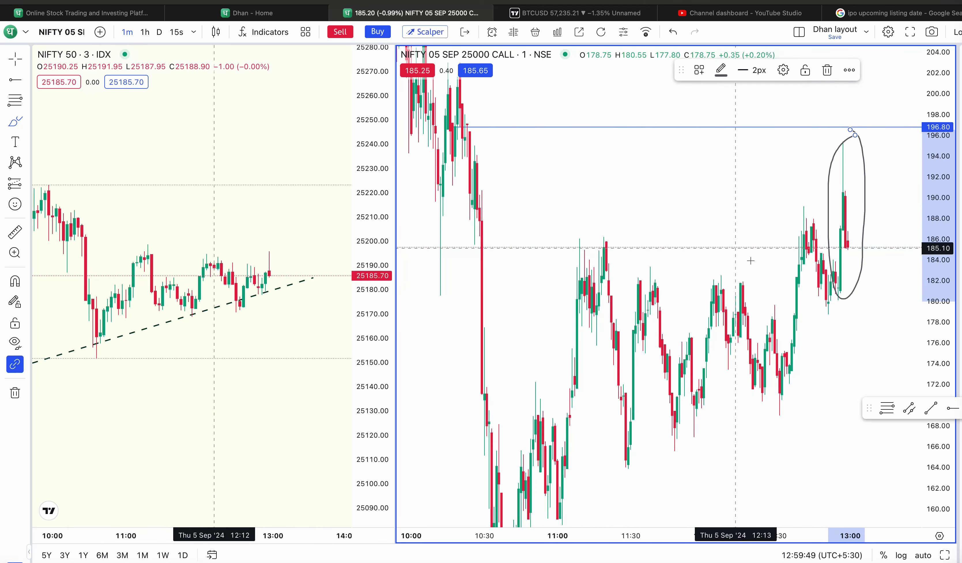
pyautogui.moveTo(808, 210); pyautogui.dragTo(811, 217)
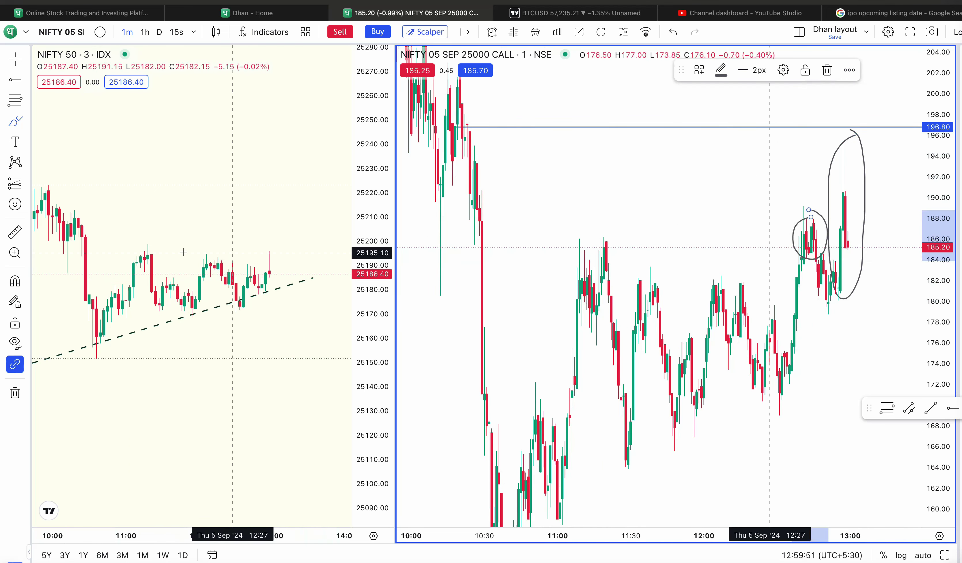
pyautogui.moveTo(132, 256); pyautogui.dragTo(303, 258)
pyautogui.moveTo(273, 251)
pyautogui.mouseDown()
pyautogui.moveTo(262, 258)
pyautogui.moveTo(273, 257)
pyautogui.mouseUp()
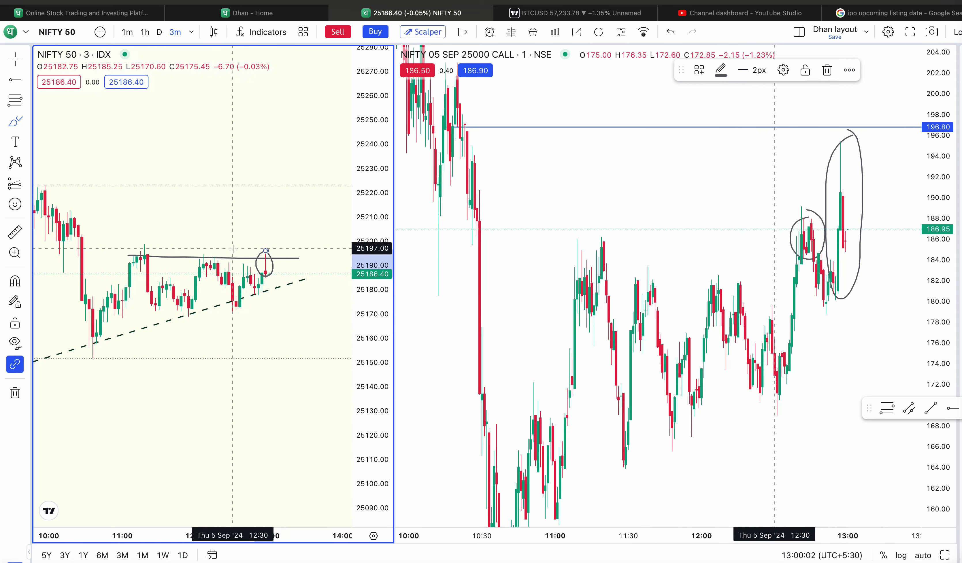
pyautogui.click(827, 277)
pyautogui.moveTo(844, 295); pyautogui.dragTo(845, 276)
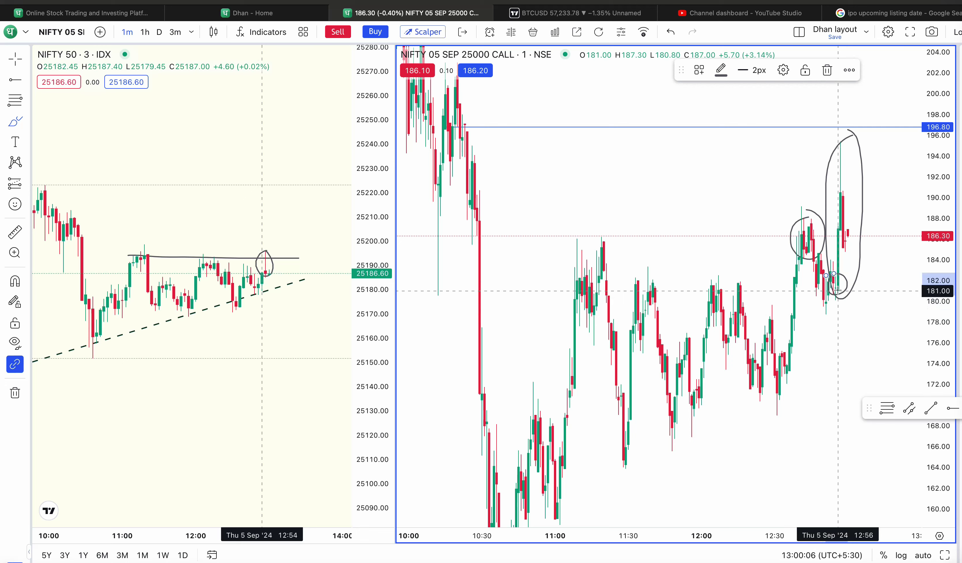
# Draw a line from the breakout high near 190 and a short line near 179, then show positions
pyautogui.click(789, 207)
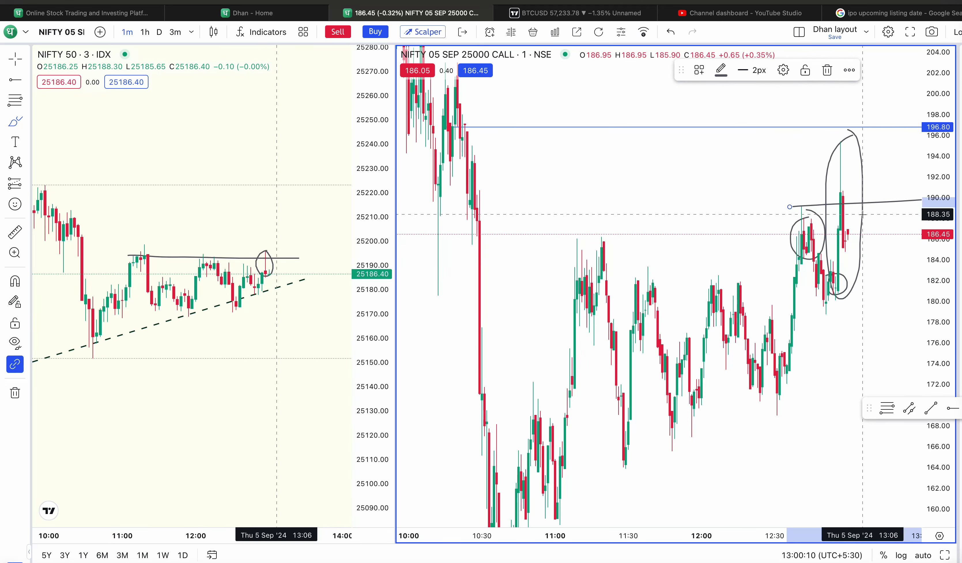
pyautogui.click(820, 312)
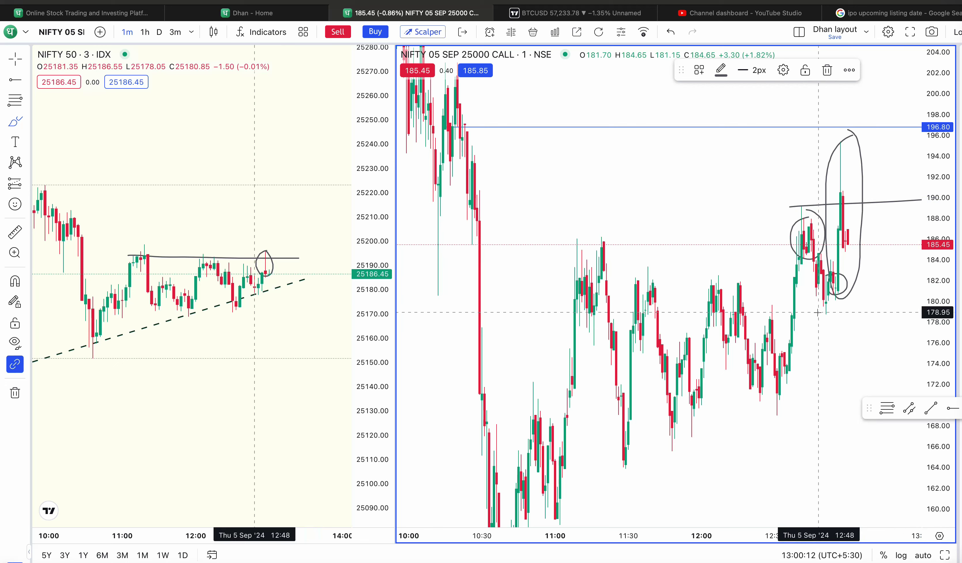
pyautogui.click(882, 309)
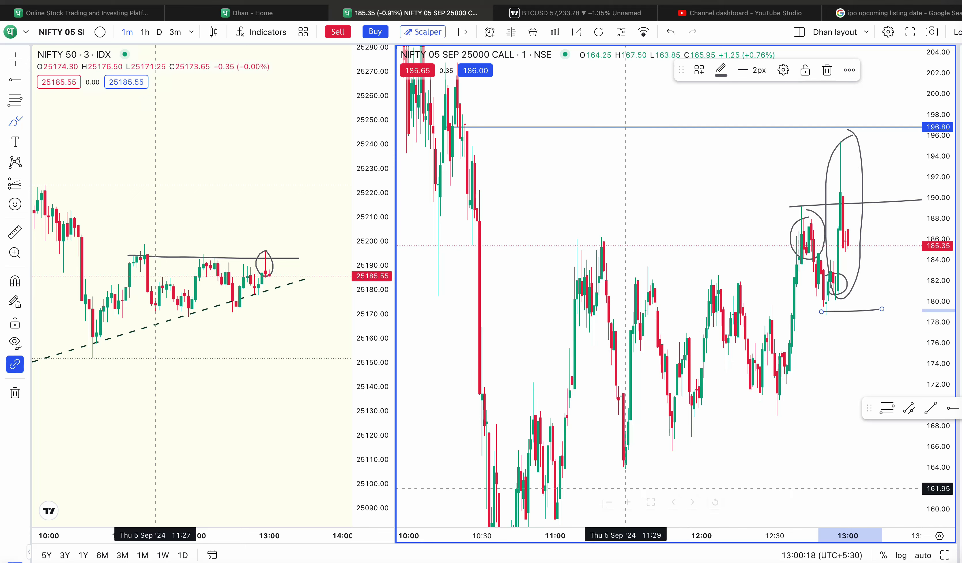
pyautogui.click(565, 546)
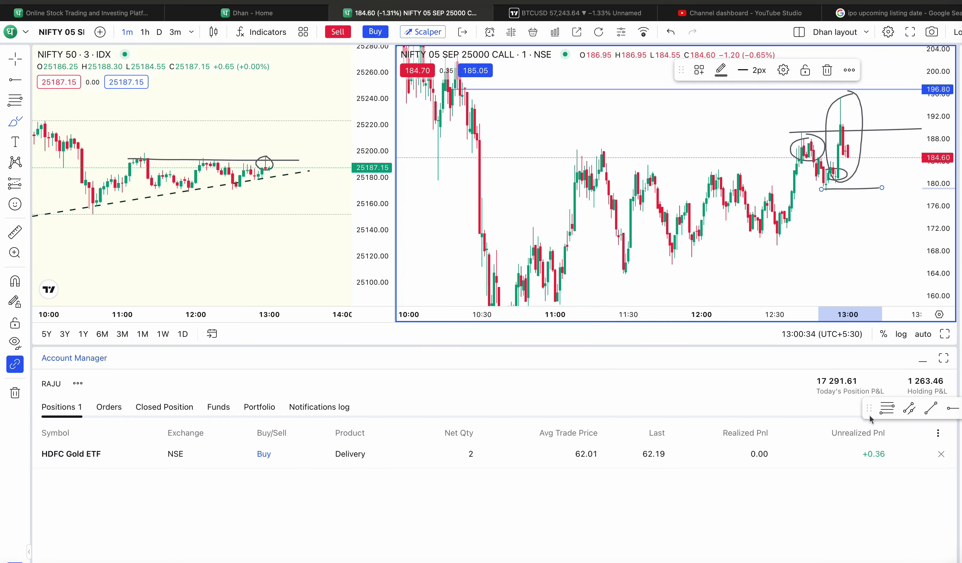
# Show the Closed Position tab with the NIFTY 05 SEP 25000 CALL's realized profit
pyautogui.click(183, 409)
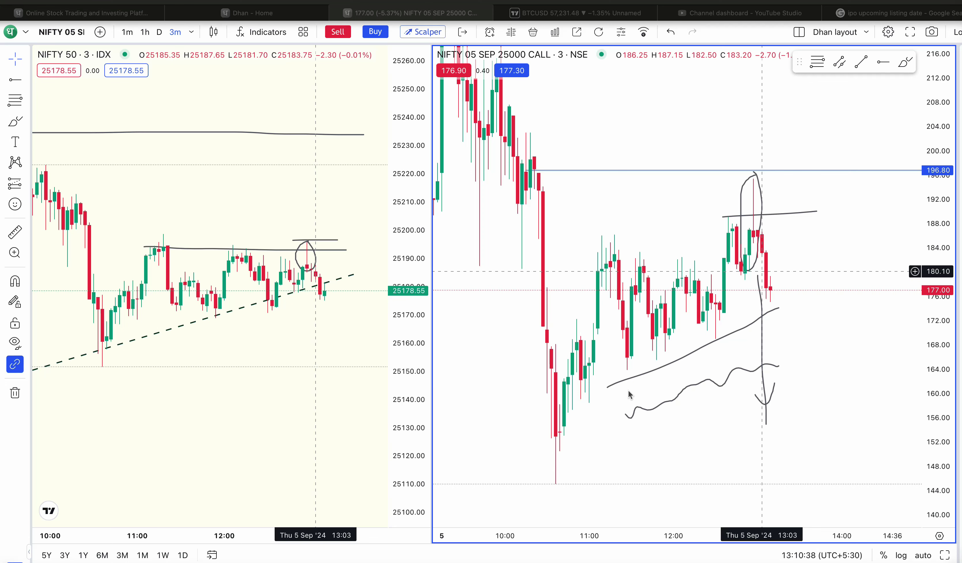
# Focus the chart window and resize the Account Manager panel below the charts
pyautogui.click(939, 282)
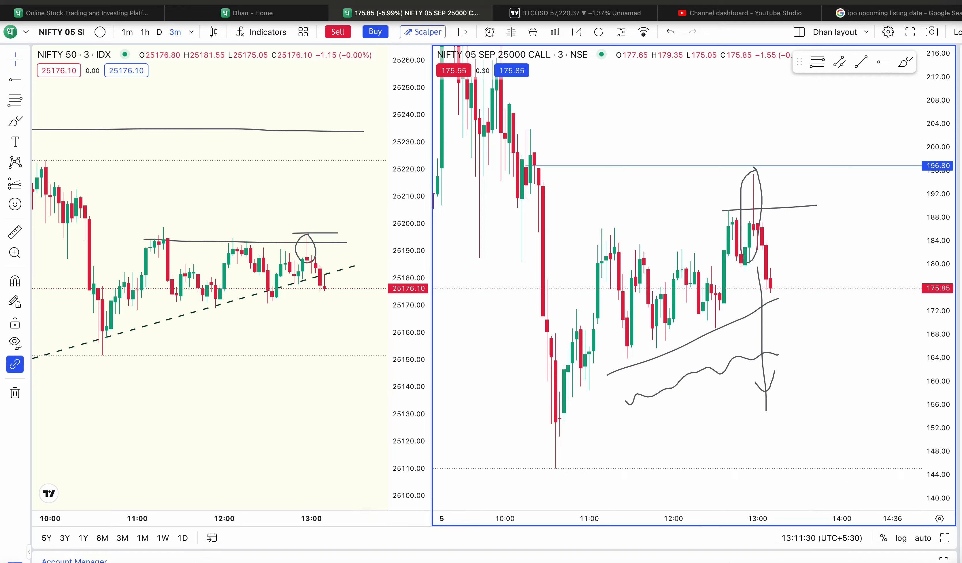
pyautogui.moveTo(742, 552); pyautogui.dragTo(741, 426)
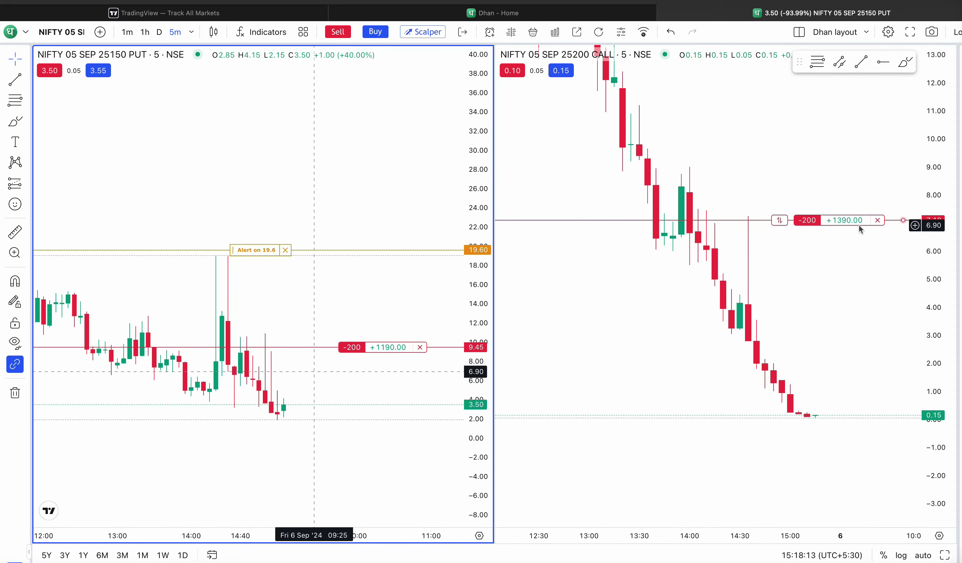
# Circle the 25200 CALL's long wick, close its 200-quantity short at market, and widen the PUT pane
pyautogui.hscroll(5, 743, 247)
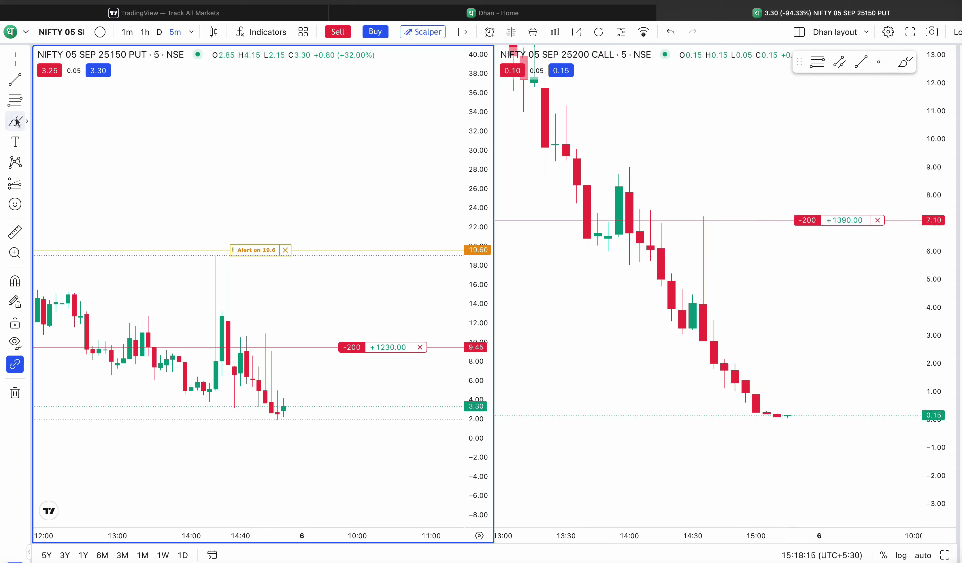
pyautogui.moveTo(701, 209)
pyautogui.mouseDown()
pyautogui.moveTo(715, 212)
pyautogui.moveTo(694, 232)
pyautogui.moveTo(690, 209)
pyautogui.mouseUp()
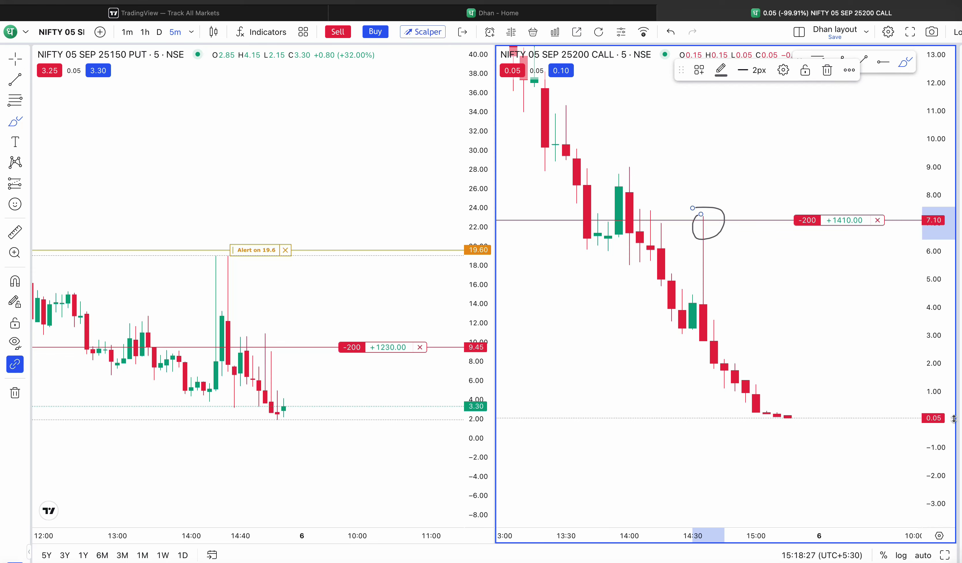
pyautogui.click(877, 221)
pyautogui.click(564, 361)
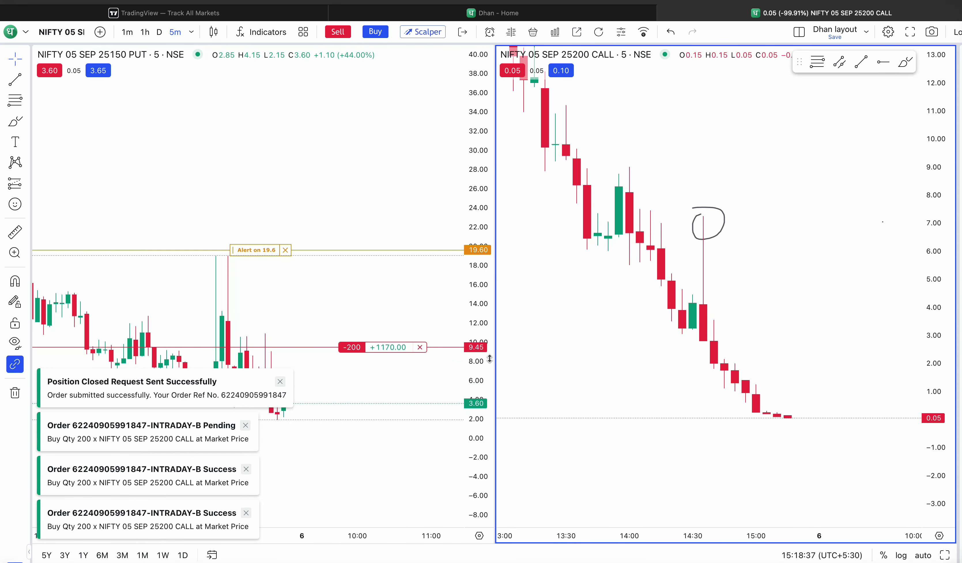
pyautogui.moveTo(495, 359); pyautogui.dragTo(630, 351)
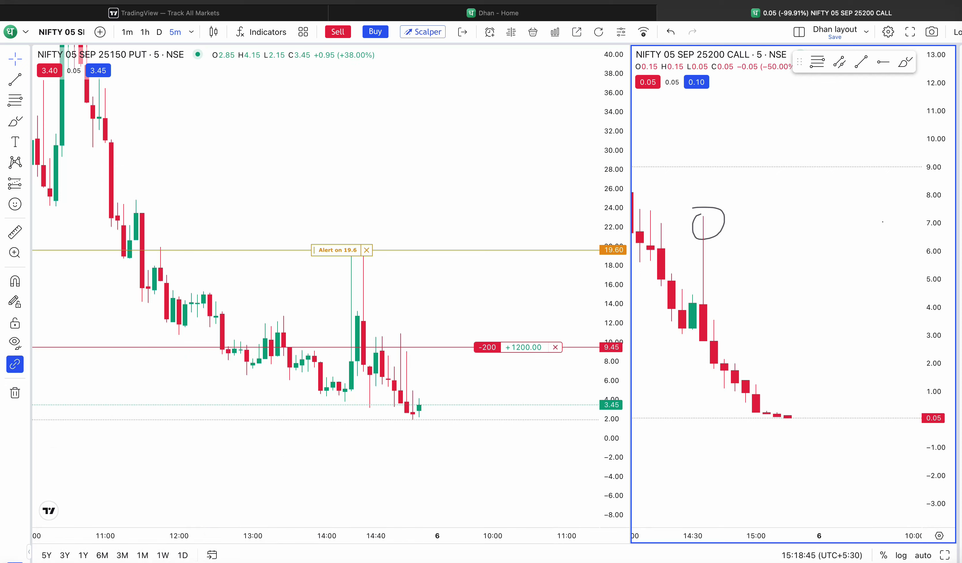
# Rescale the 25150 PUT chart, dismiss the order ticket and toast, and review closed positions' profits
pyautogui.click(611, 455)
pyautogui.moveTo(611, 455); pyautogui.dragTo(503, 357)
pyautogui.moveTo(611, 451); pyautogui.dragTo(612, 368)
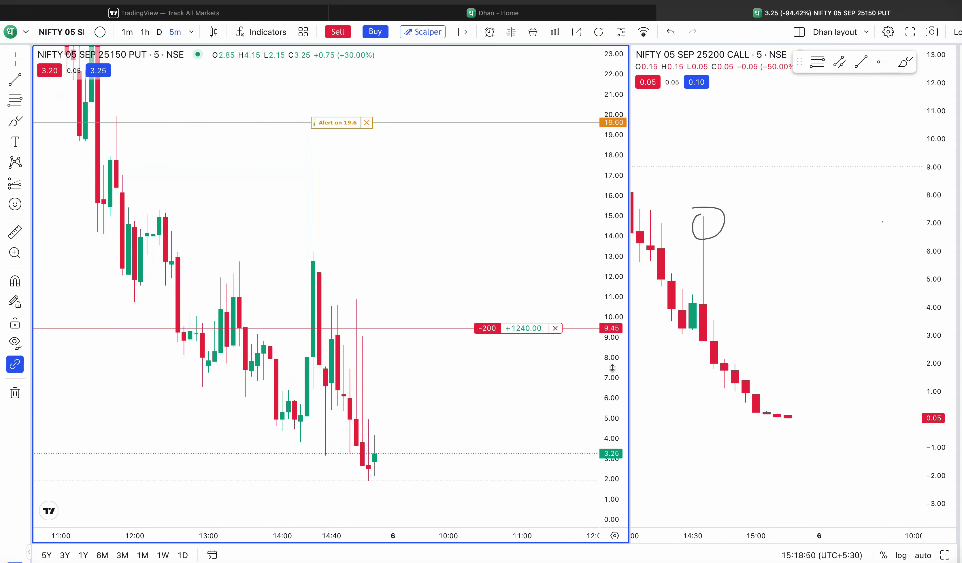
pyautogui.moveTo(554, 430); pyautogui.dragTo(555, 339)
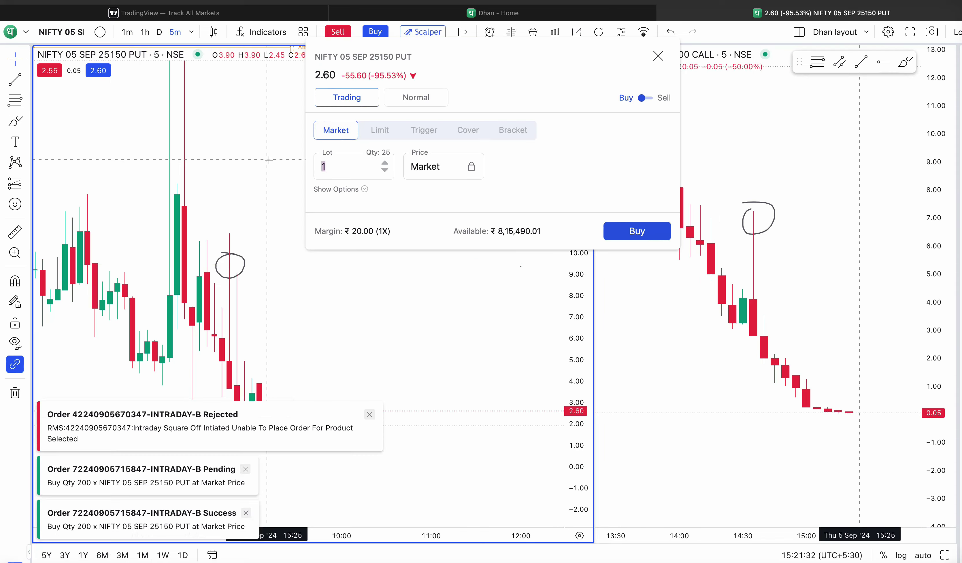
pyautogui.press('Escape')
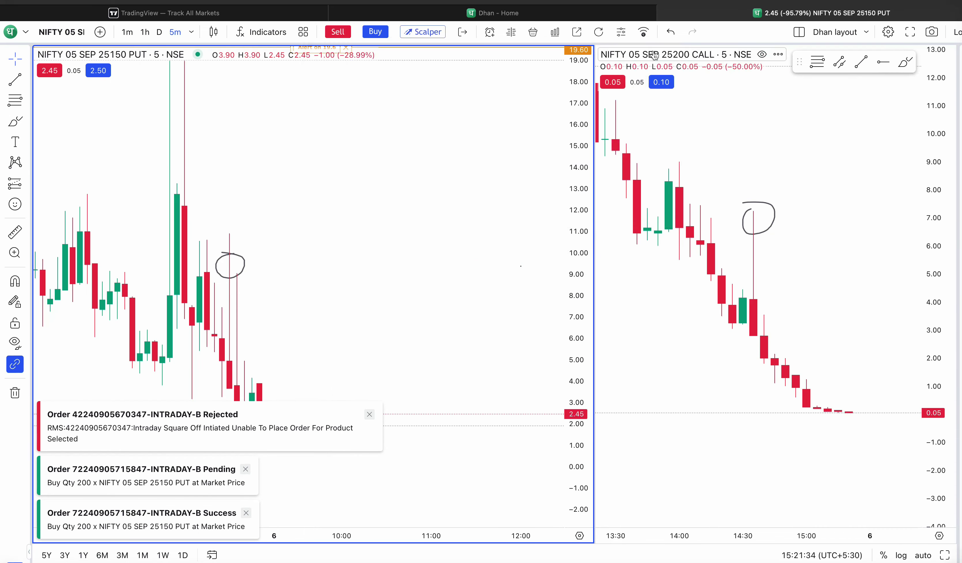
pyautogui.click(245, 471)
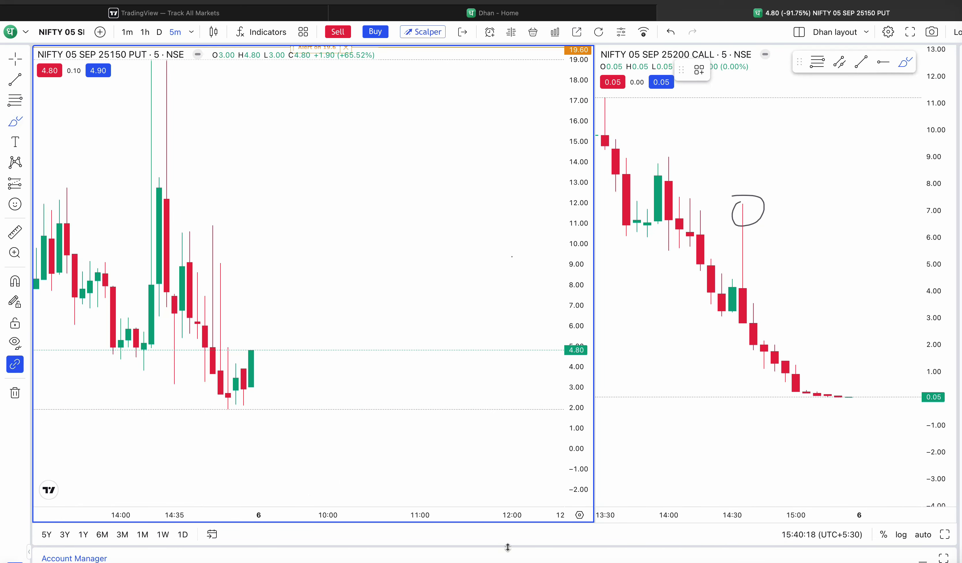
pyautogui.moveTo(508, 547); pyautogui.dragTo(525, 277)
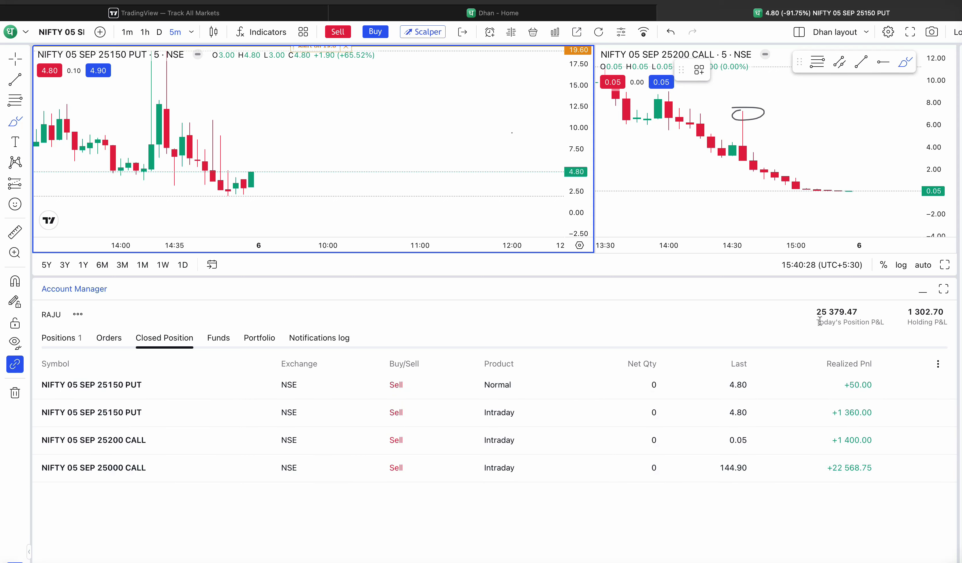
pyautogui.moveTo(751, 285); pyautogui.dragTo(745, 550)
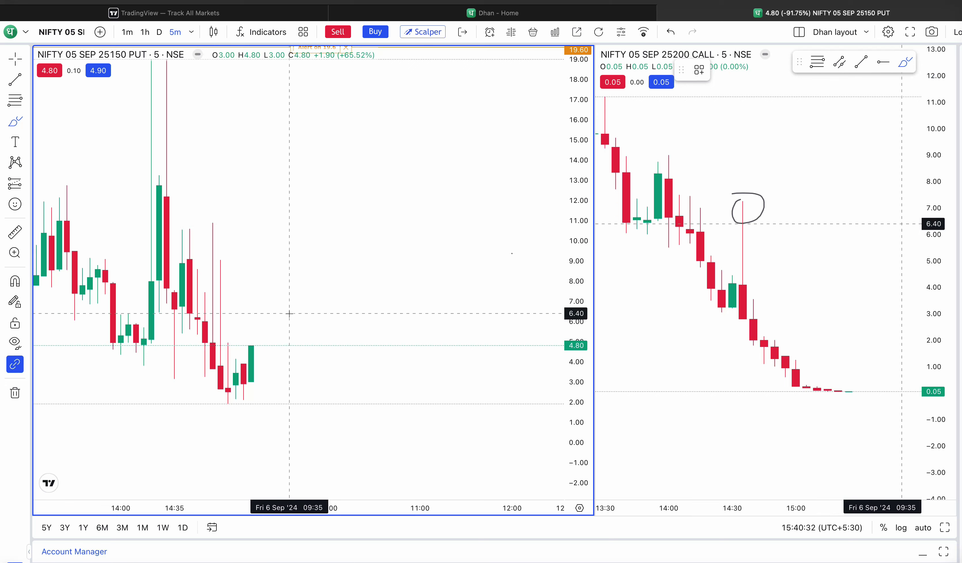
# Circle the 25150 PUT chart's wick high with the Brush and draw a horizontal line across it
pyautogui.click(13, 122)
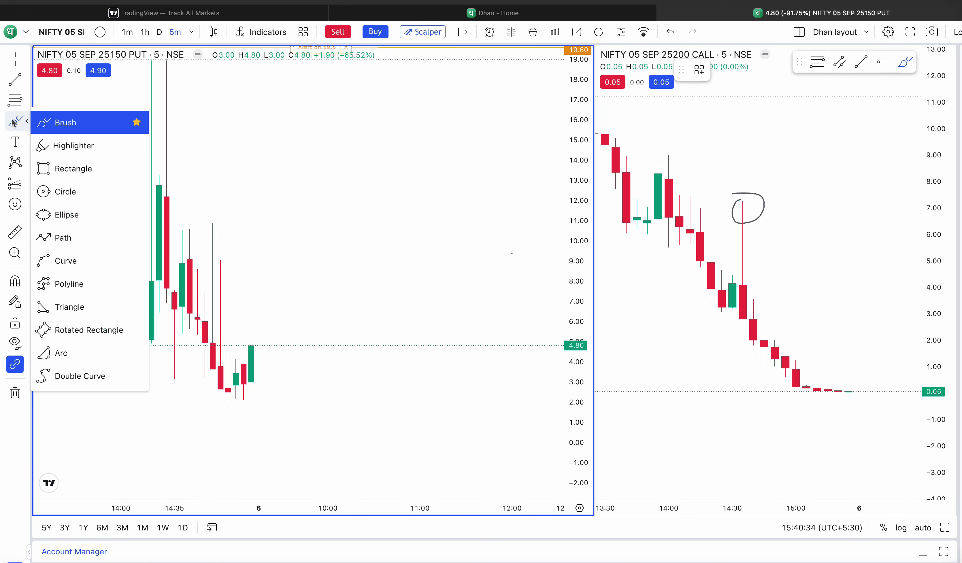
pyautogui.click(66, 124)
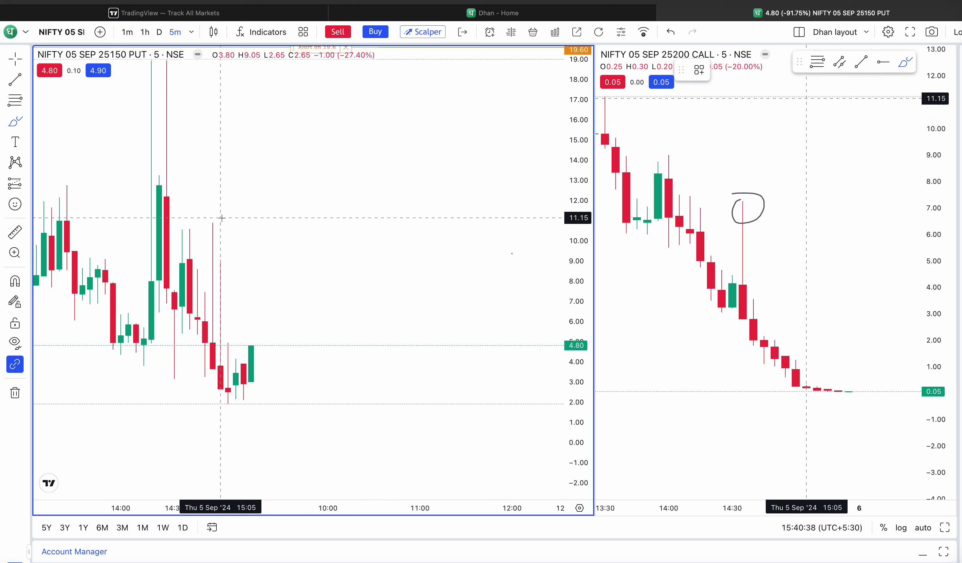
pyautogui.moveTo(221, 218); pyautogui.dragTo(196, 220)
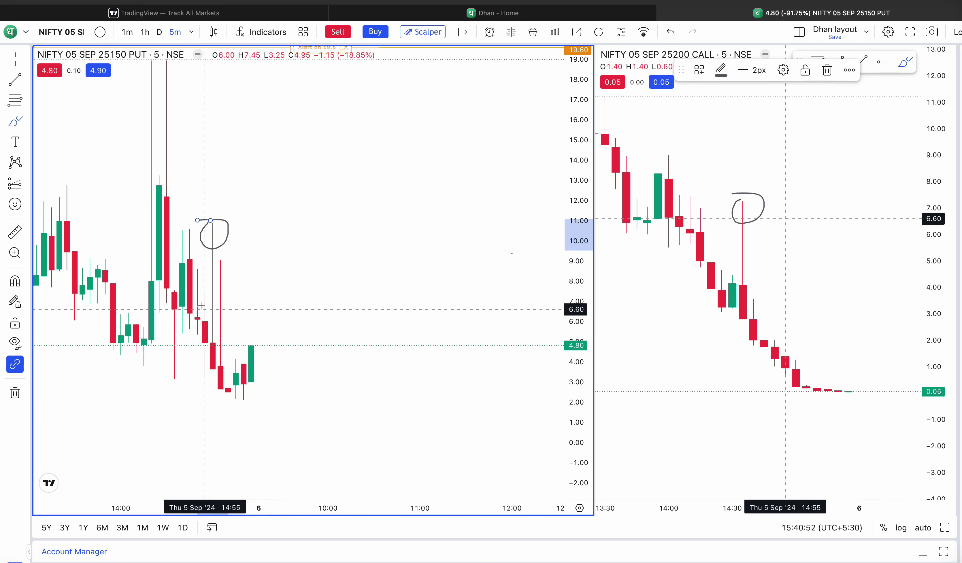
pyautogui.moveTo(169, 220); pyautogui.dragTo(321, 215)
# Draw a horizontal line at the 25200 CALL's high and downward curves on both charts
pyautogui.moveTo(724, 198); pyautogui.dragTo(817, 197)
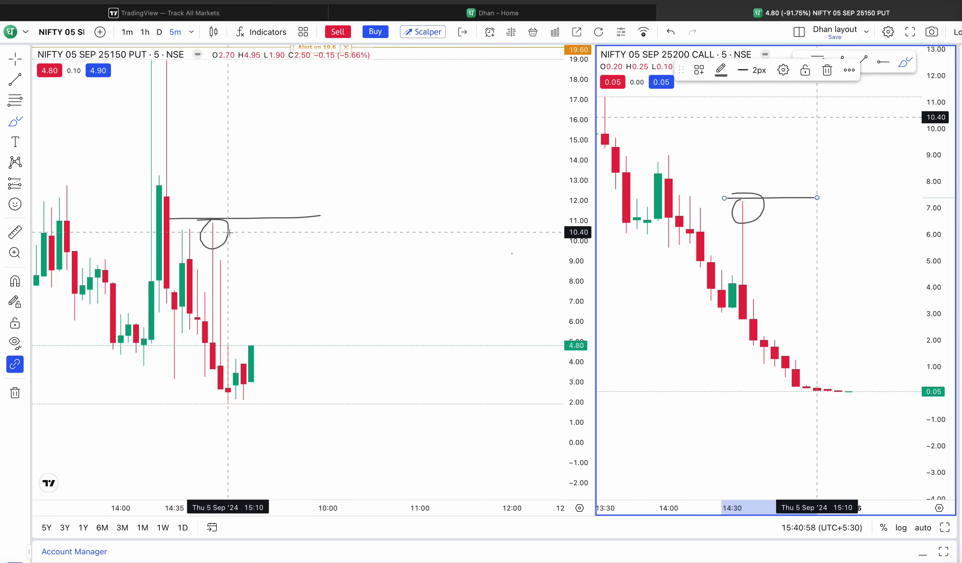
pyautogui.moveTo(229, 246)
pyautogui.mouseDown()
pyautogui.moveTo(266, 352)
pyautogui.moveTo(273, 328)
pyautogui.mouseUp()
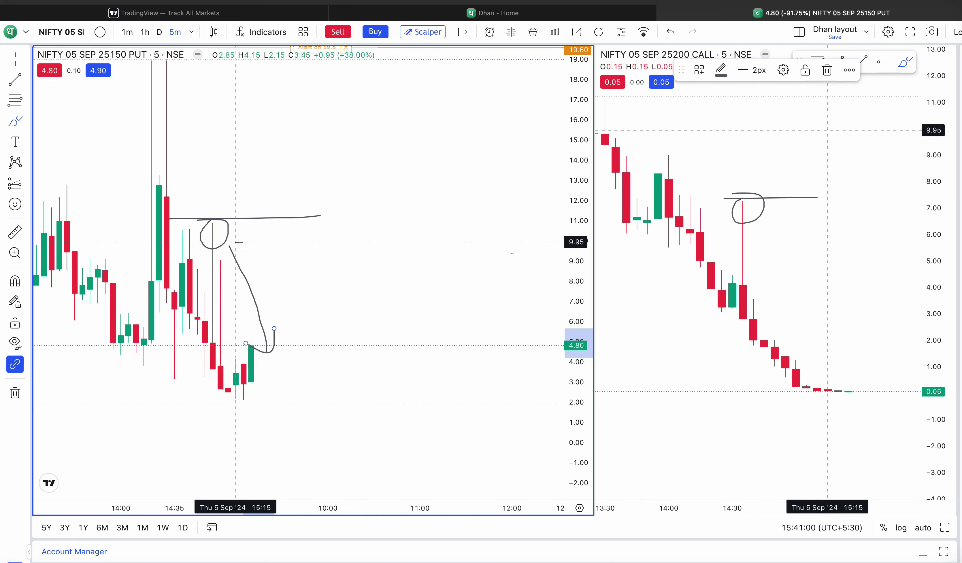
pyautogui.moveTo(756, 213)
pyautogui.mouseDown()
pyautogui.moveTo(795, 242)
pyautogui.moveTo(795, 264)
pyautogui.moveTo(817, 253)
pyautogui.mouseUp()
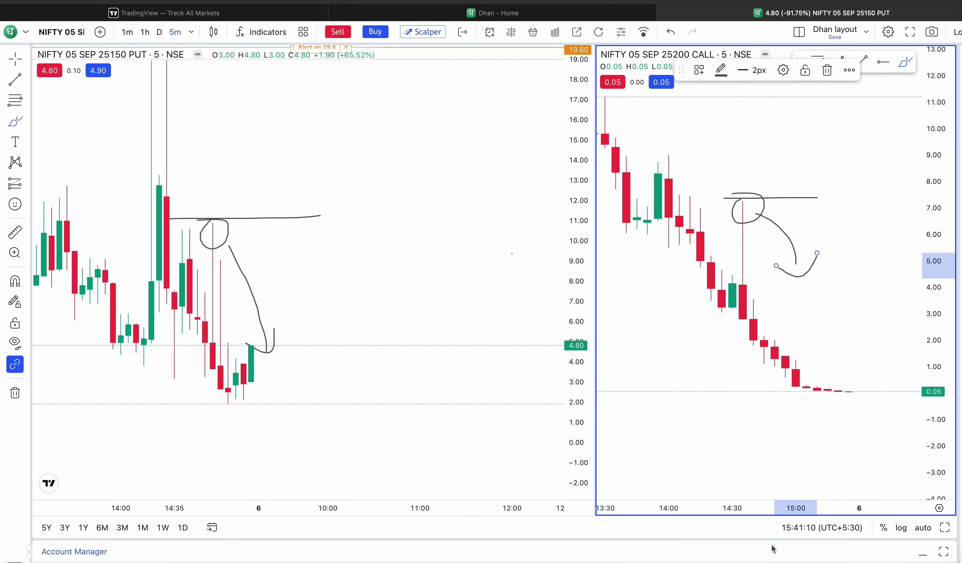
pyautogui.moveTo(774, 560)
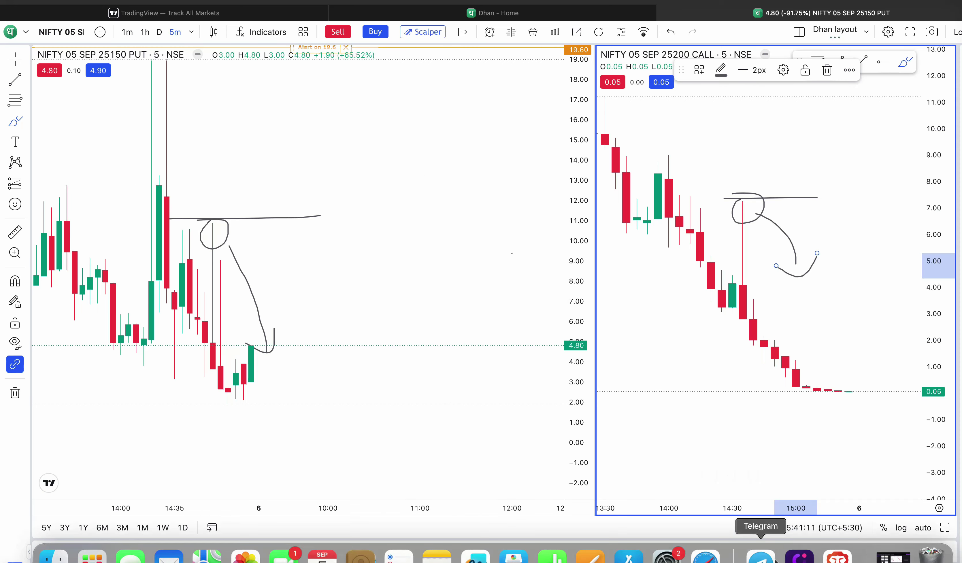
pyautogui.click(761, 557)
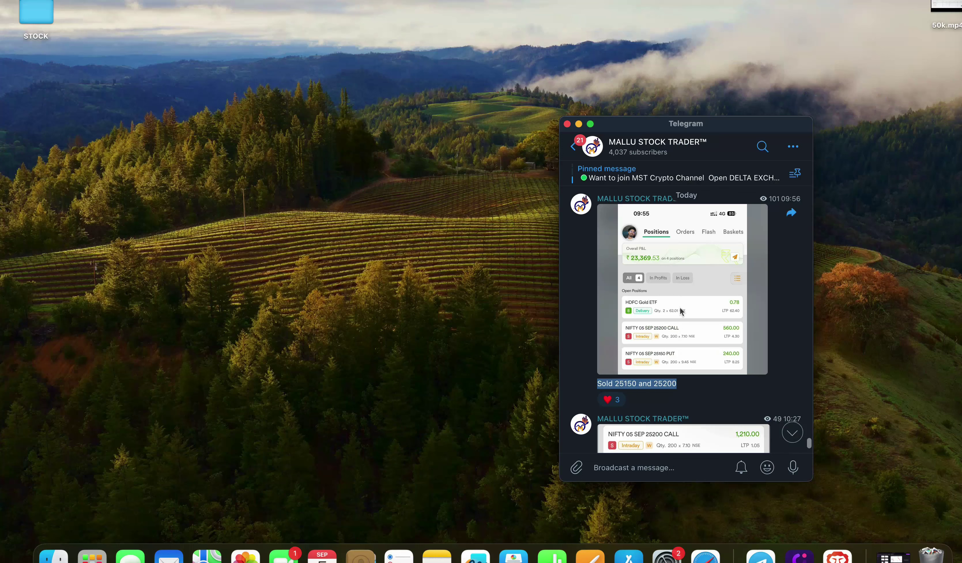
pyautogui.moveTo(596, 384); pyautogui.dragTo(658, 406)
pyautogui.click(659, 406)
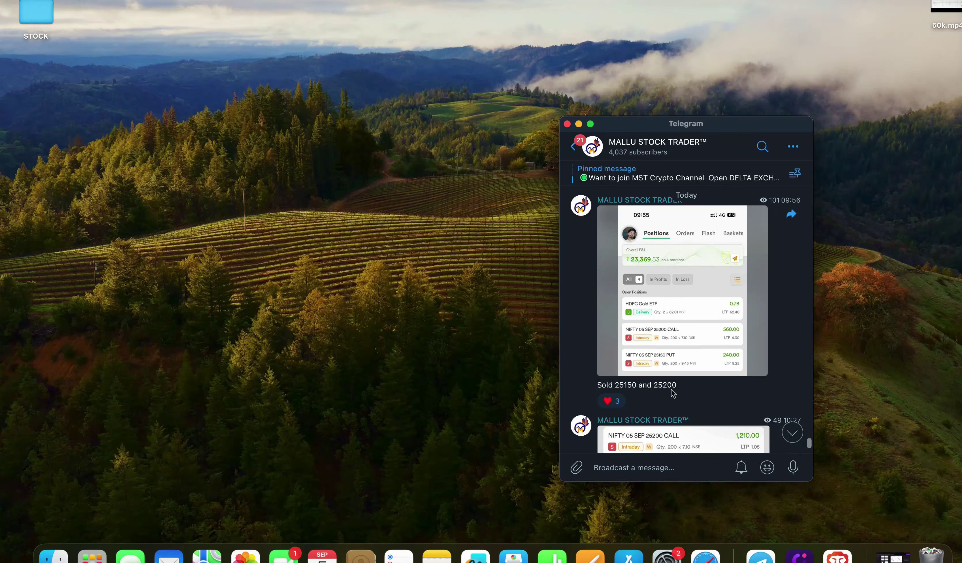
pyautogui.scroll(-1, 677, 387)
pyautogui.scroll(1, 678, 391)
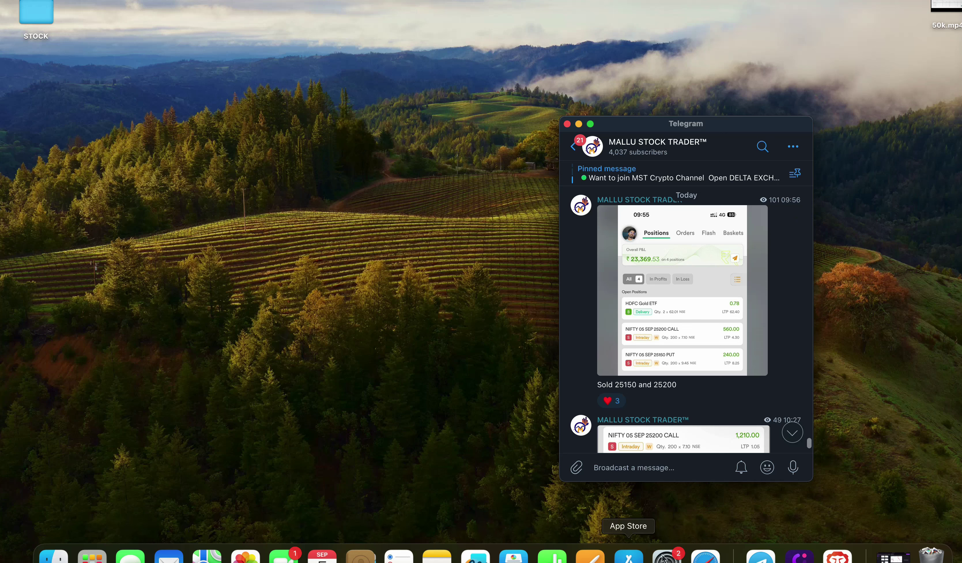
pyautogui.click(715, 559)
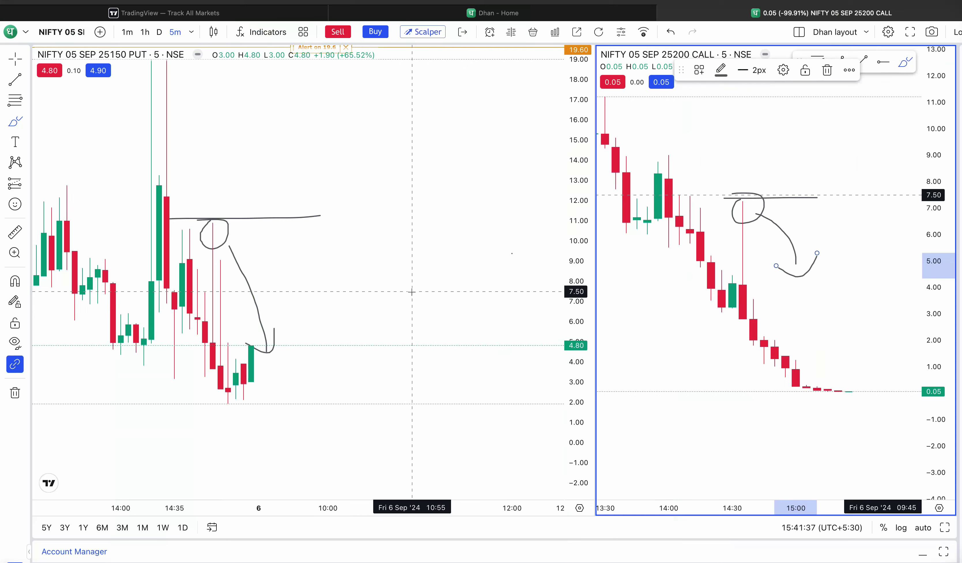